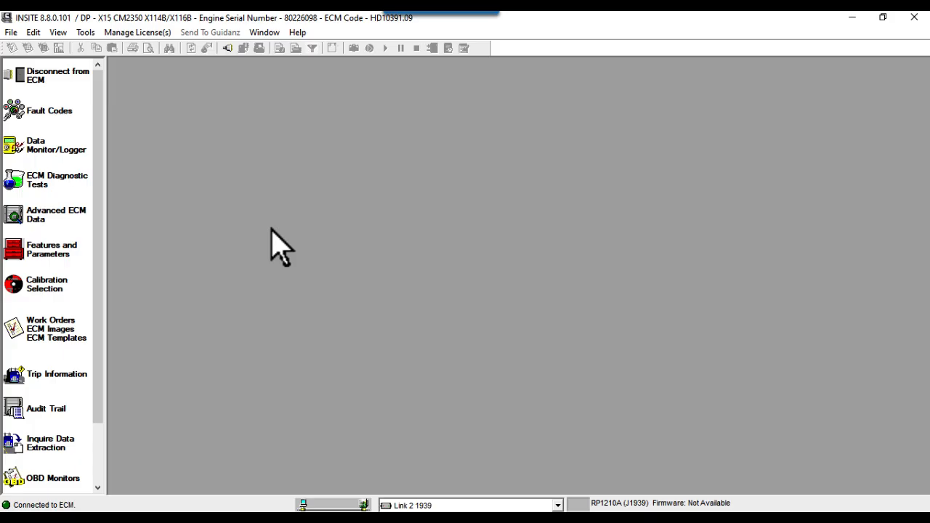
Open the ECM's Features and Parameters and expand all parameter groups.
left_click(49, 254)
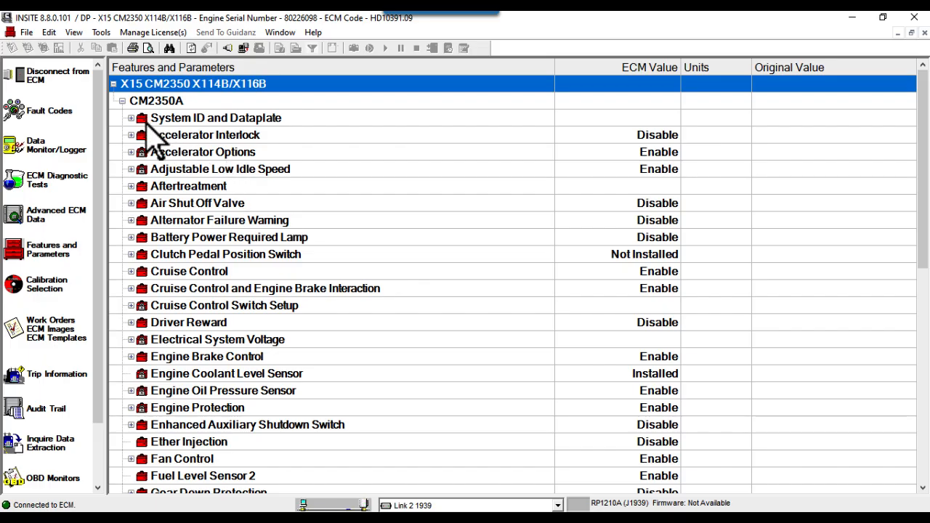
left_click(74, 32)
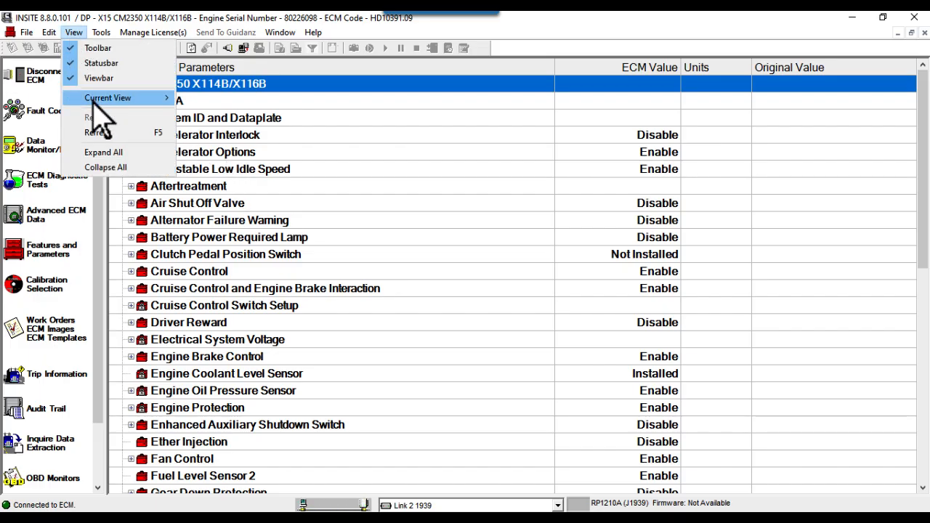
left_click(92, 152)
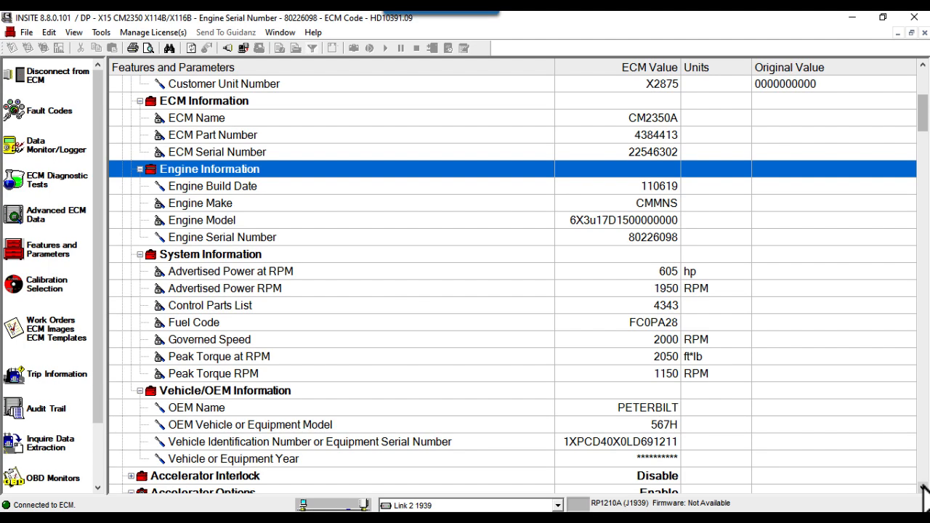
Set the Vehicle or Equipment Year under Vehicle/OEM Information to 2020.
left_click(923, 488)
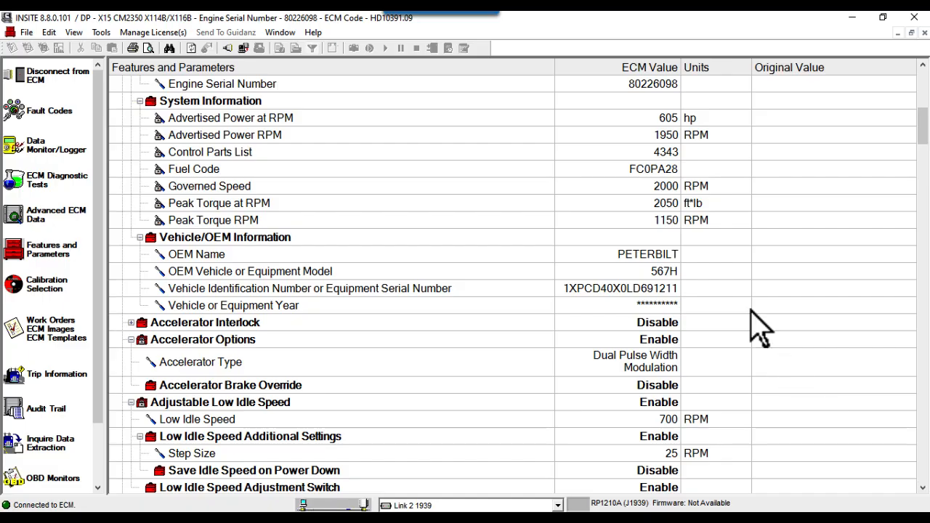
double_click(650, 304)
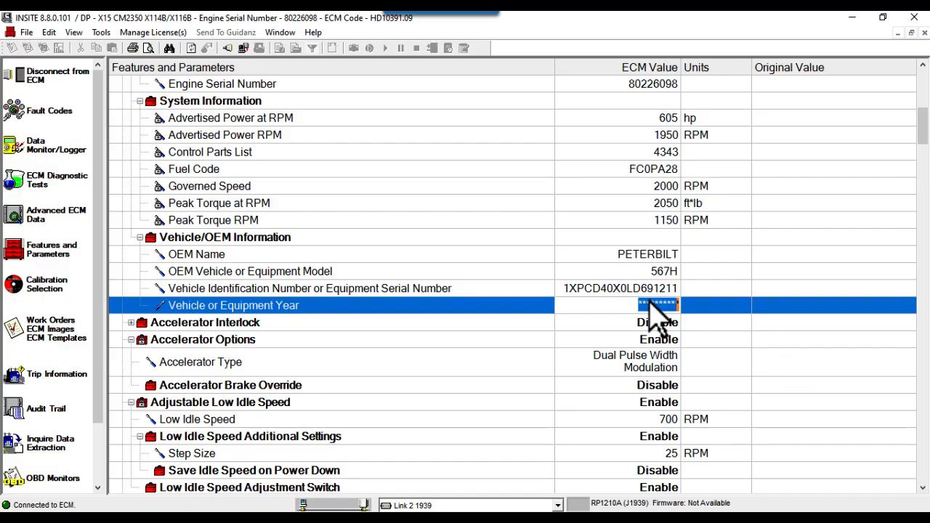
type("2020")
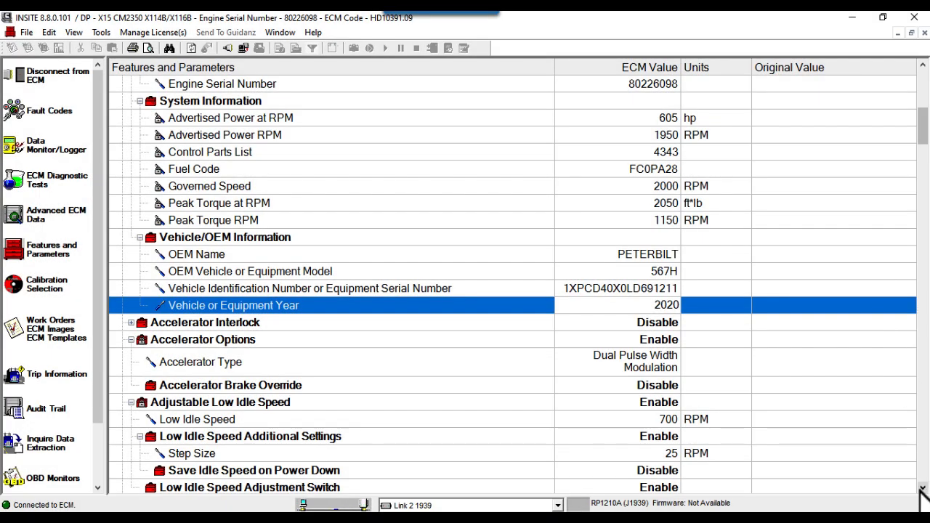
Set the Minimum Vehicle Speed under Engine Brake Control to 2.0 mph.
left_click(923, 491)
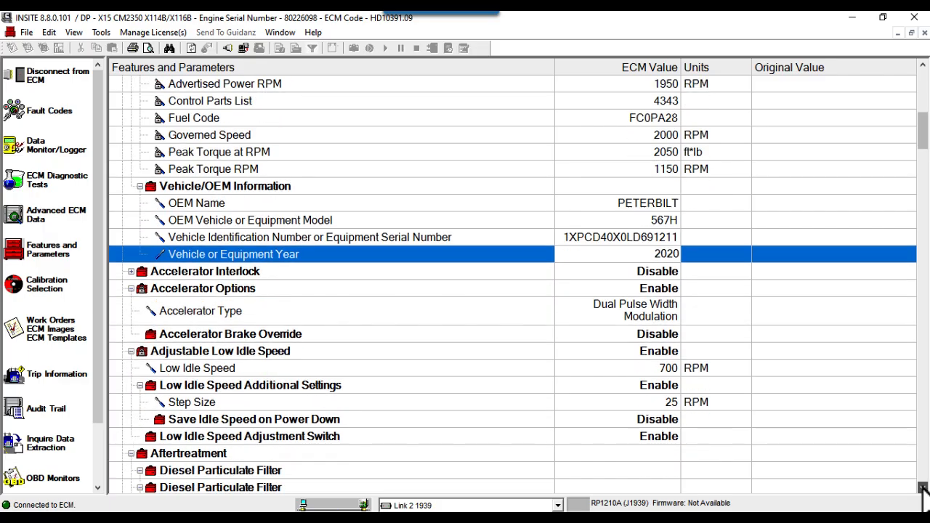
left_click(923, 490)
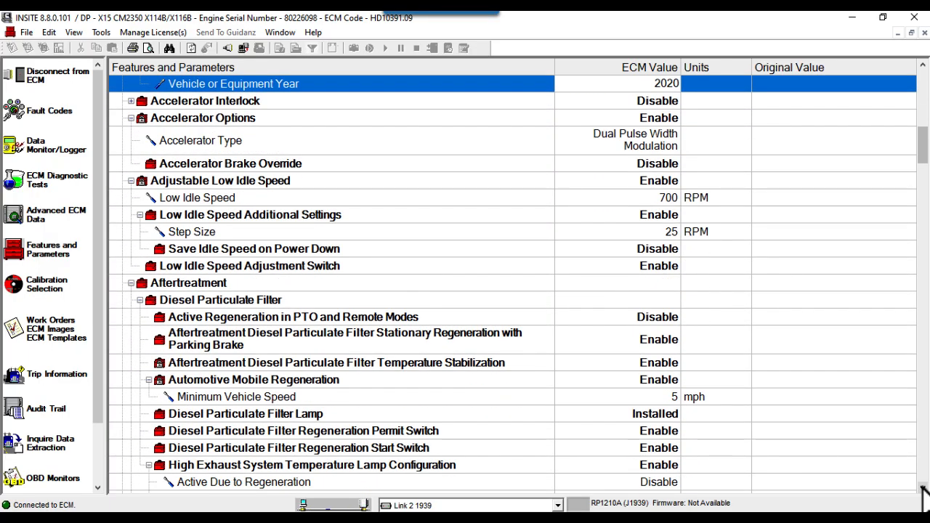
left_click(923, 491)
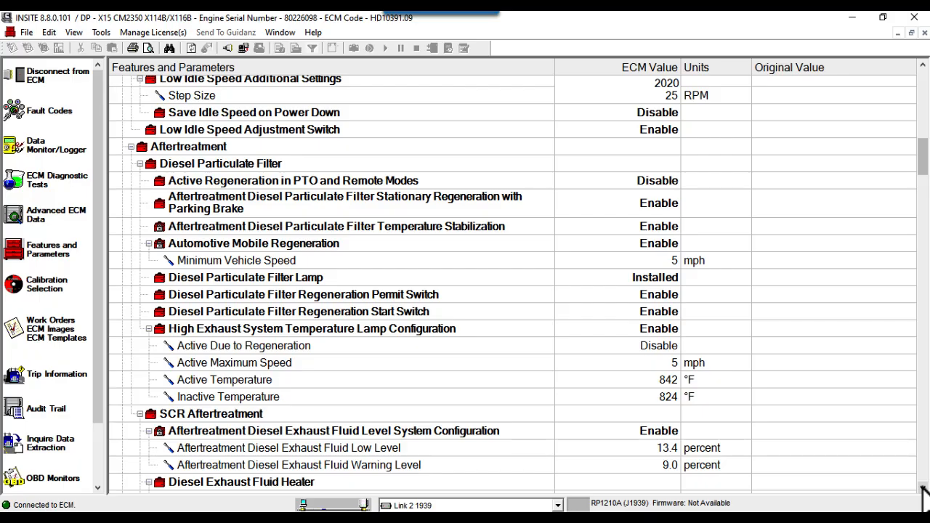
left_click(924, 488)
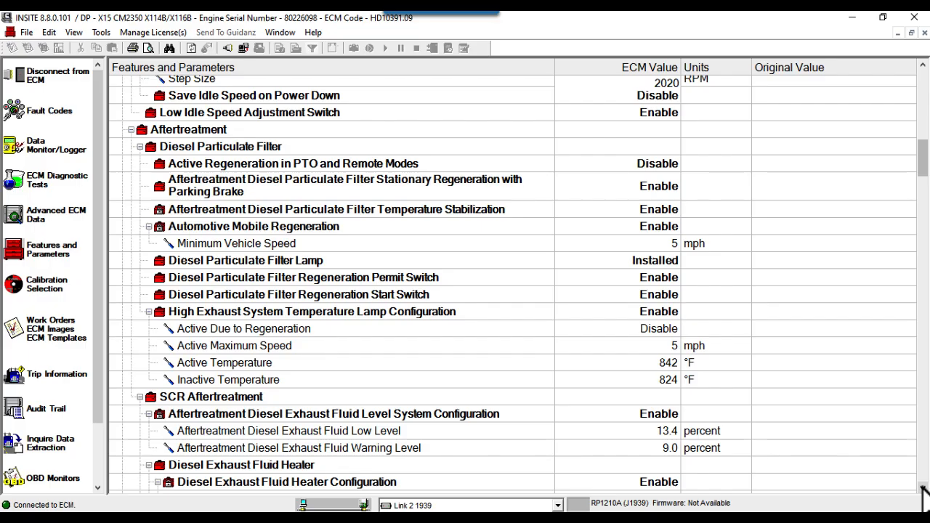
left_click(923, 488)
left_click(923, 487)
left_click(923, 488)
left_click(923, 488)
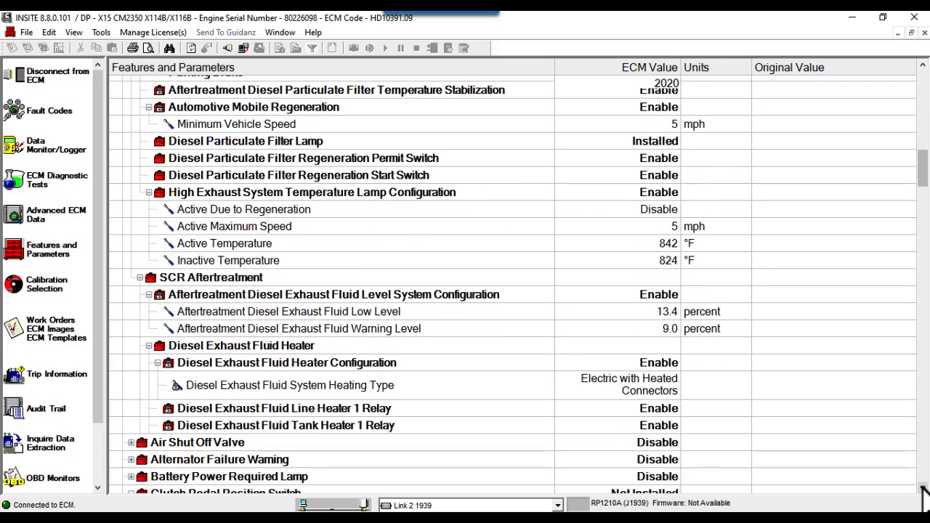
left_click(923, 487)
left_click(923, 488)
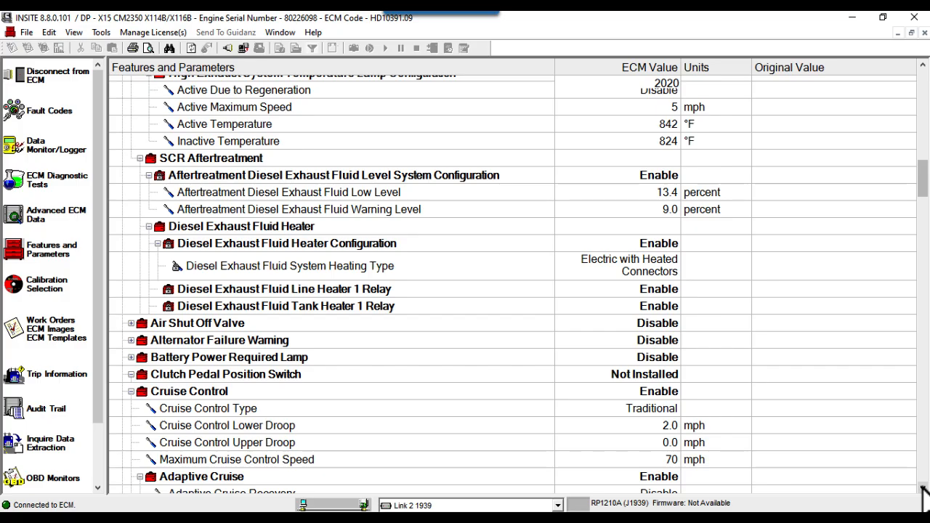
left_click(924, 487)
left_click(923, 488)
left_click(923, 487)
left_click(923, 488)
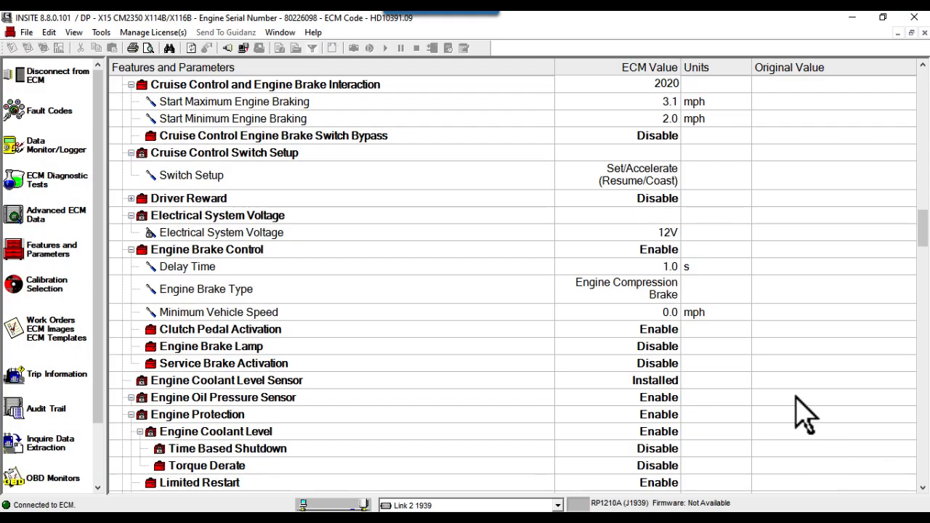
left_click(665, 312)
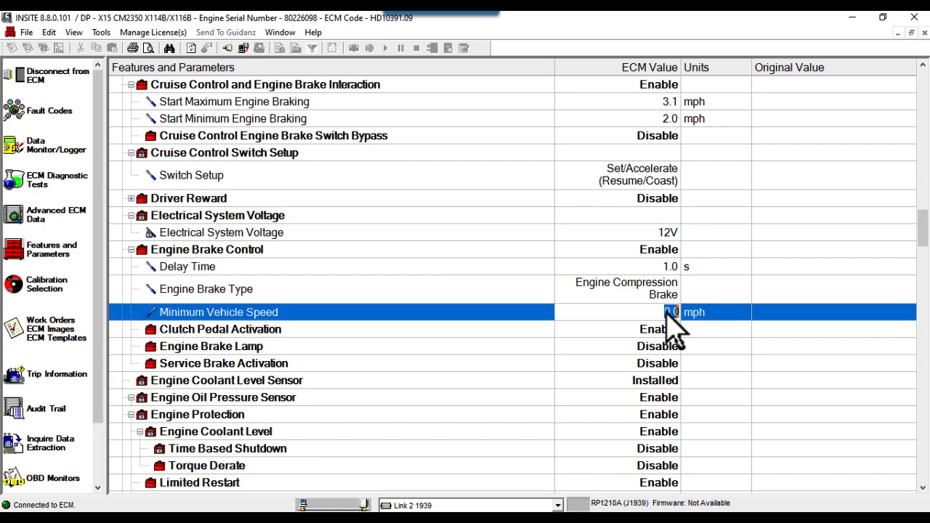
type("2")
key("Return")
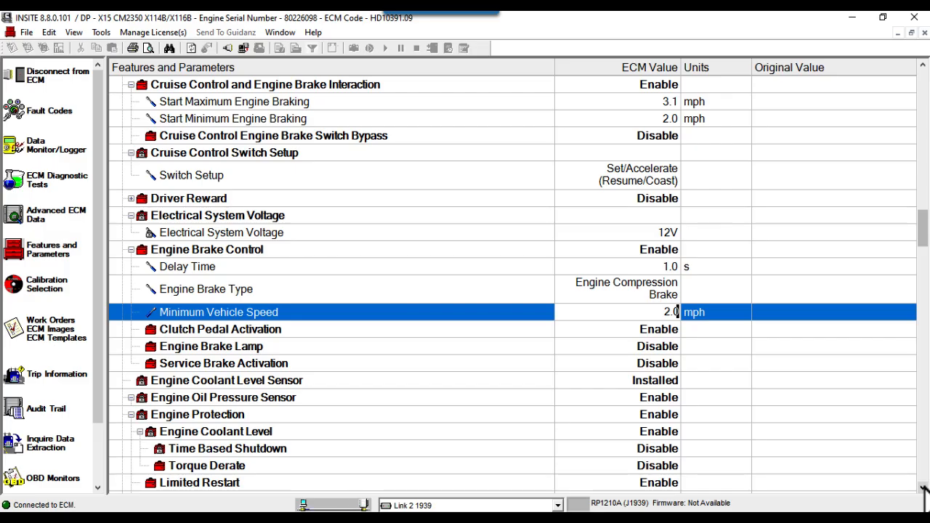
Set the PTO Resume Switch Speed to 950 RPM.
scroll(922, 490, "down", 3)
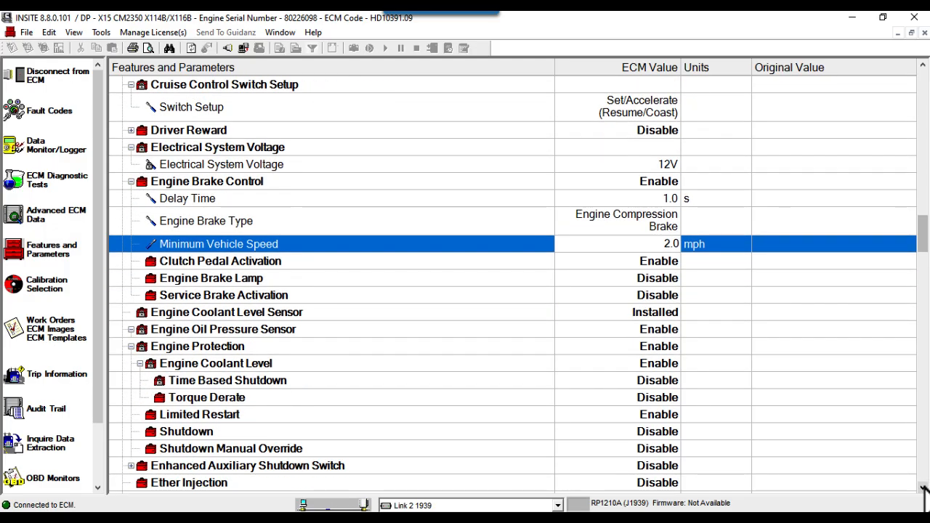
scroll(923, 490, "down", 4)
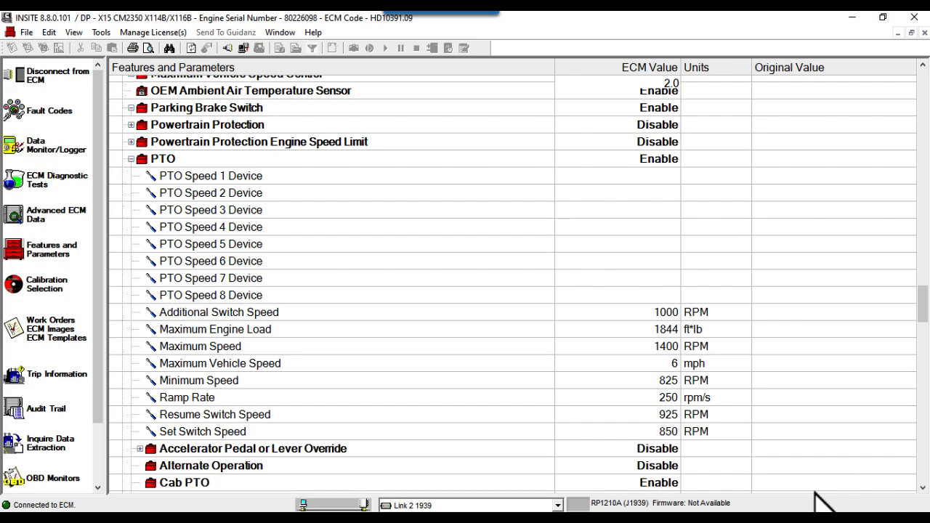
double_click(670, 414)
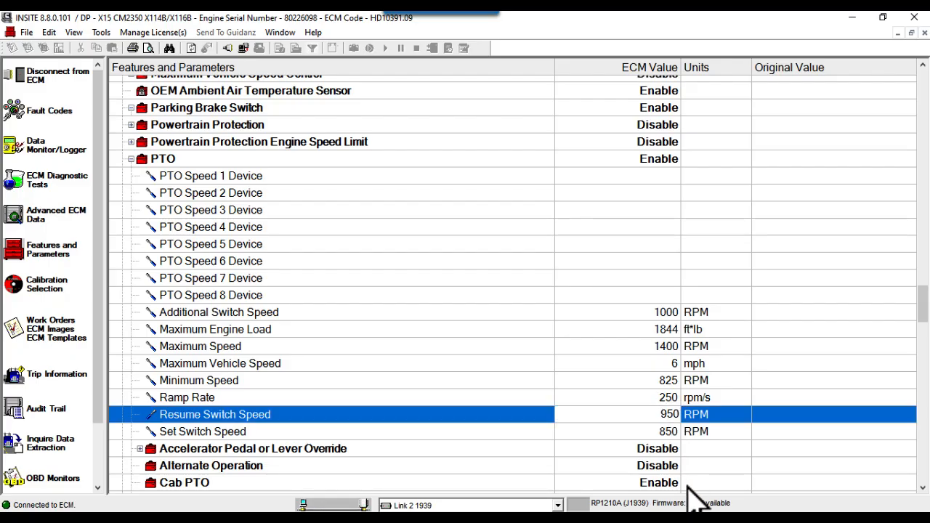
Review the remaining PTO settings and the parameter groups that follow, down to Trip Information and Vehicle Speed Source.
left_click(923, 488)
left_click(923, 489)
left_click(923, 489)
left_click(923, 489)
left_click(923, 489)
left_click(924, 488)
left_click(923, 488)
left_click(923, 488)
left_click(924, 489)
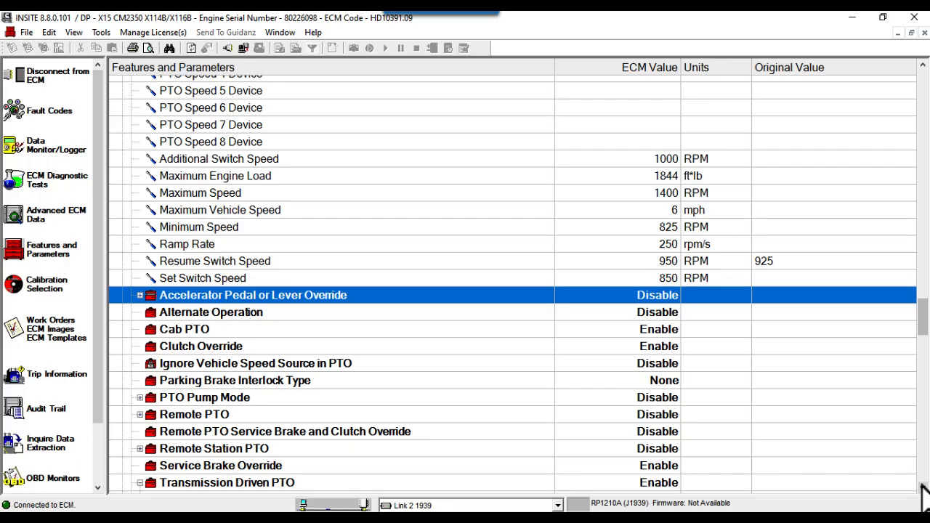
left_click(923, 489)
left_click(923, 489)
left_click(923, 488)
left_click(923, 489)
left_click(923, 489)
left_click(923, 489)
left_click(923, 489)
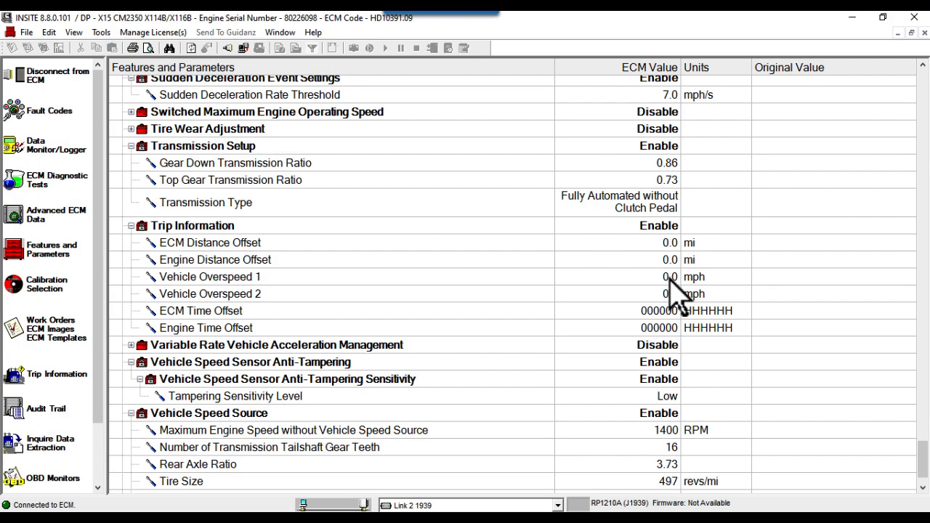
Set Vehicle Overspeed 1 to 84 mph and Vehicle Overspeed 2 to 87 mph under Trip Information.
left_click(669, 278)
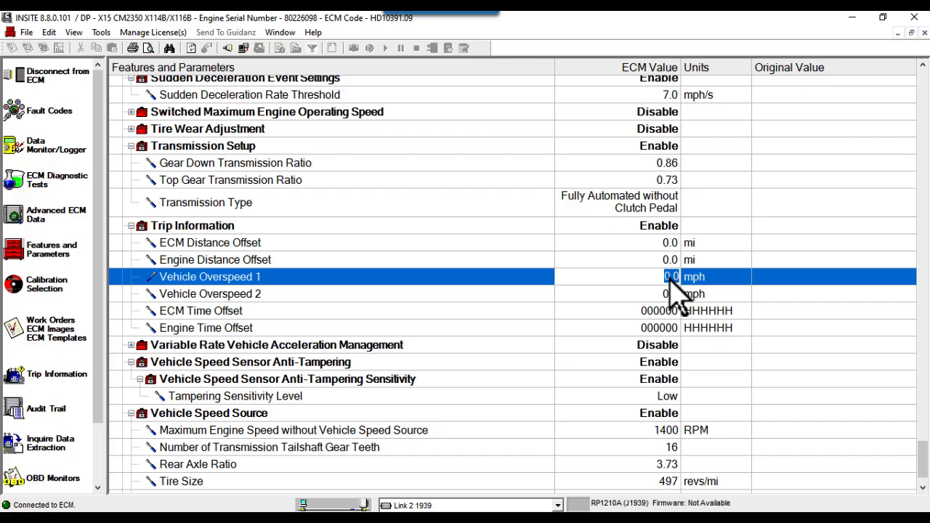
type("8")
type("4")
left_click(666, 293)
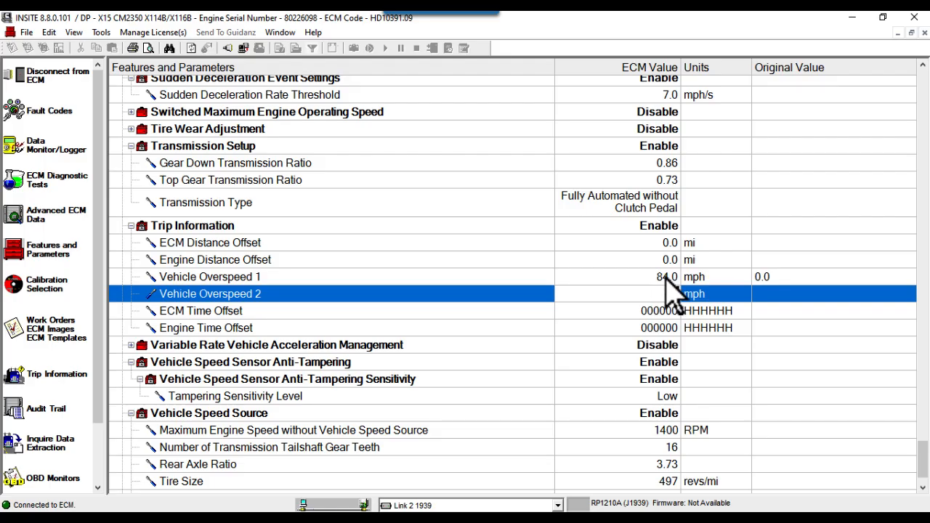
Set Vehicle Overspeed 1 to 79 mph and Vehicle Overspeed 2 to 84 mph under Trip Information.
left_click(666, 278)
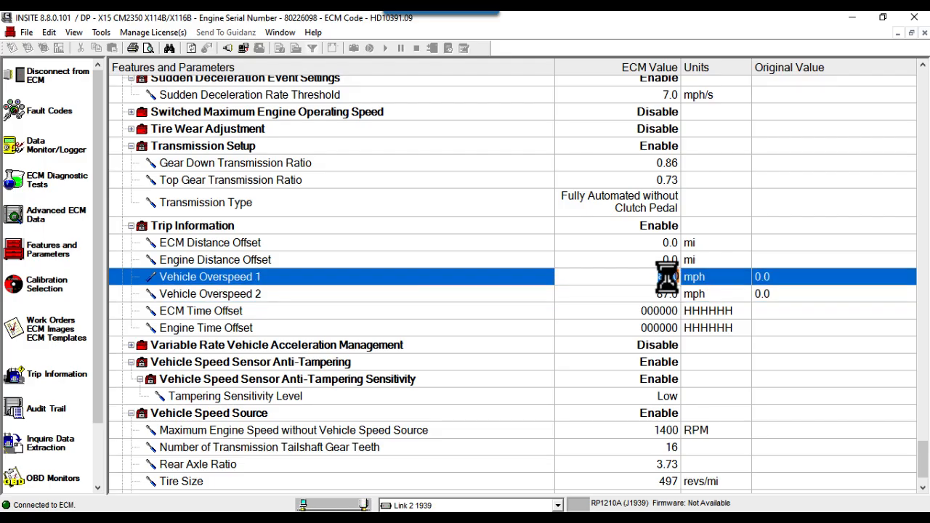
type("79")
left_click(664, 294)
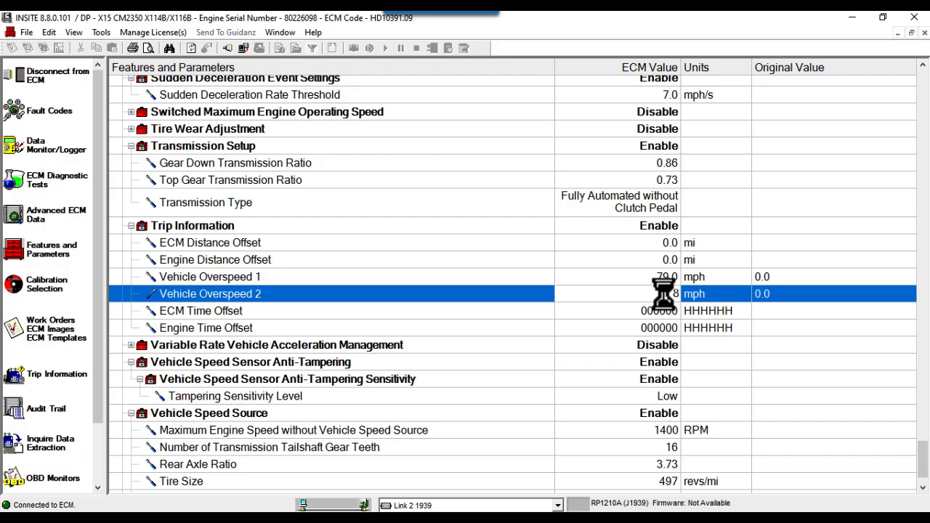
type("84")
left_click(769, 330)
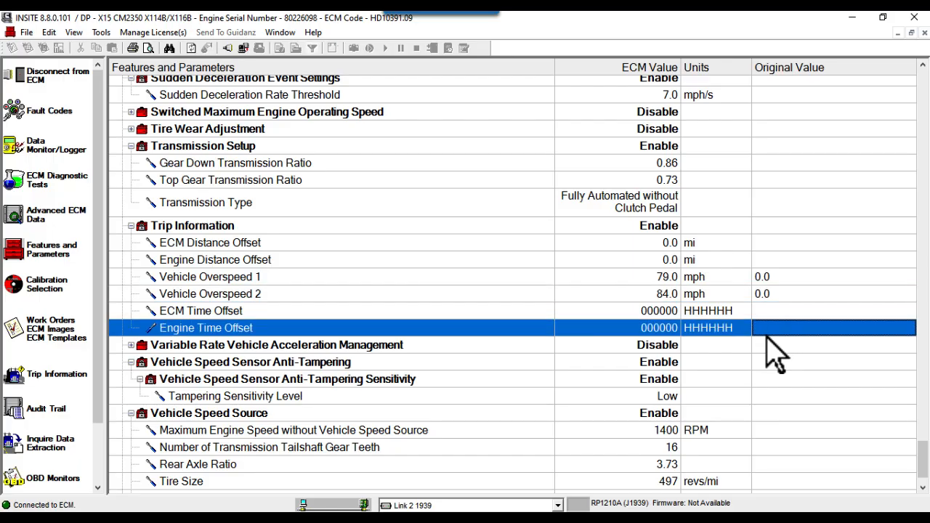
Send the changed parameters to the ECM, confirming the adjustment and acknowledging the key switch off request.
right_click(775, 355)
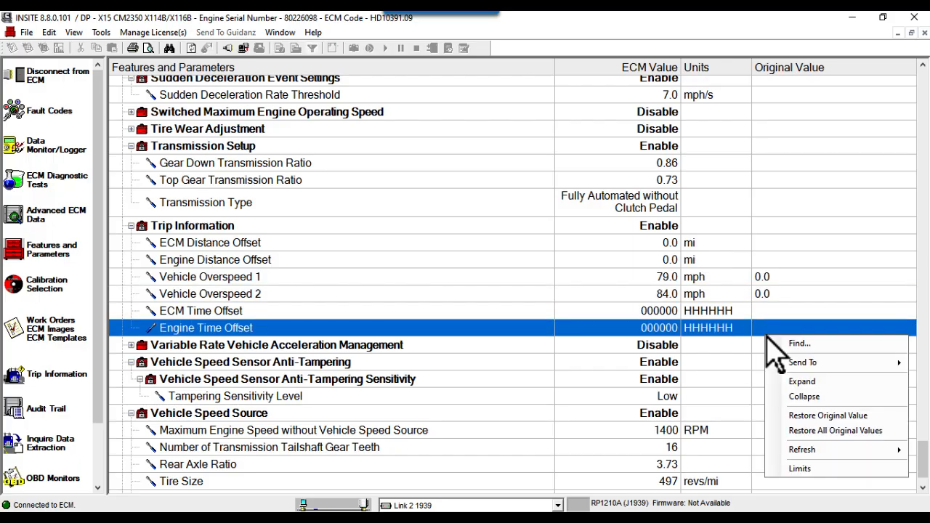
mouse_move(800, 361)
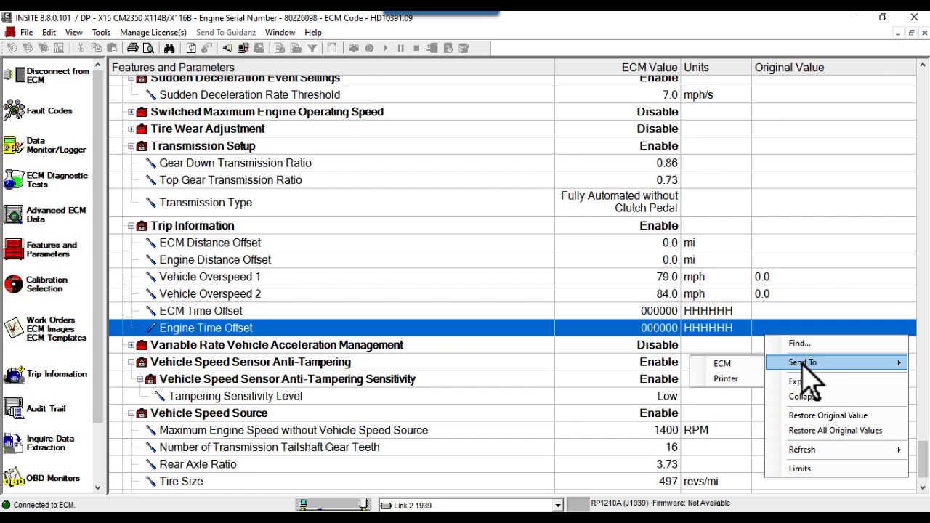
left_click(734, 364)
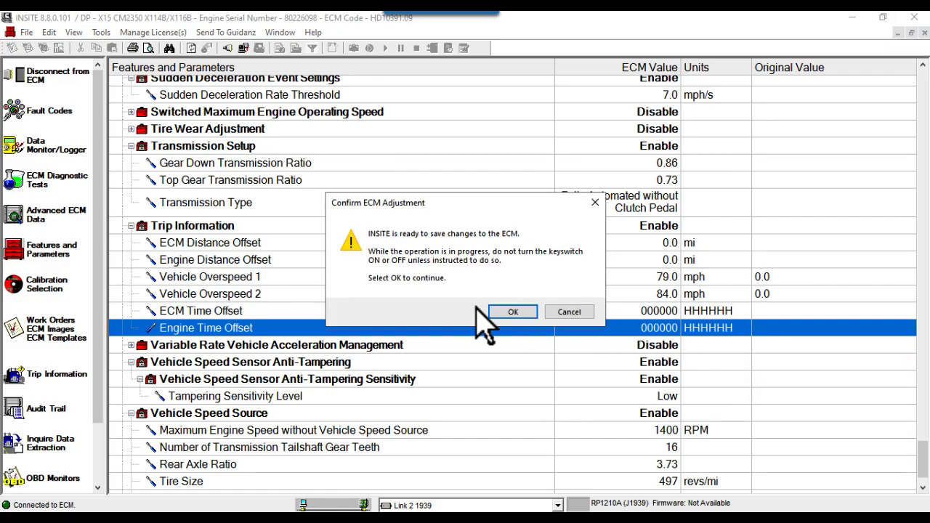
left_click(513, 312)
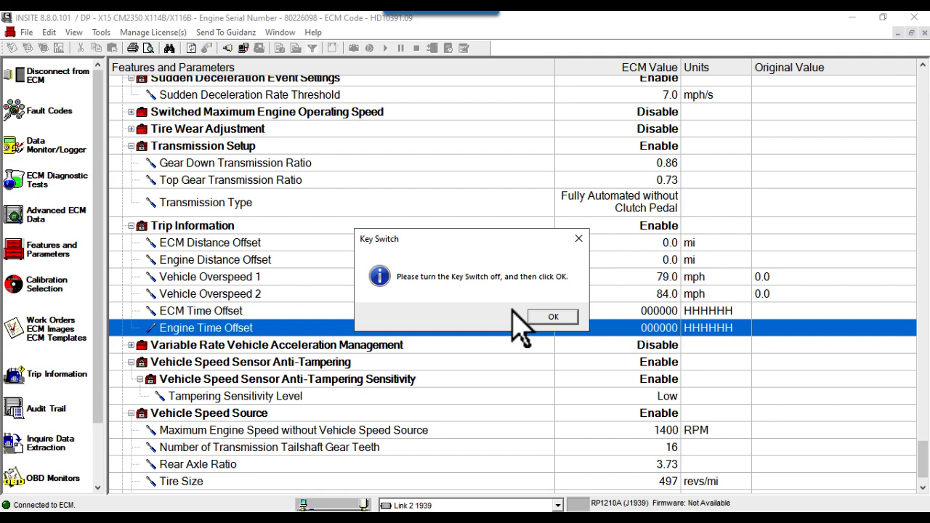
left_click(550, 319)
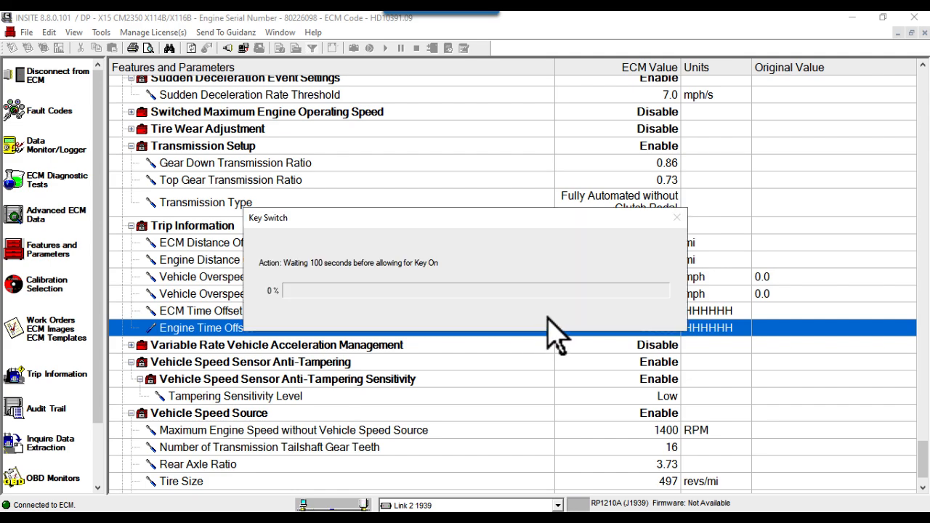